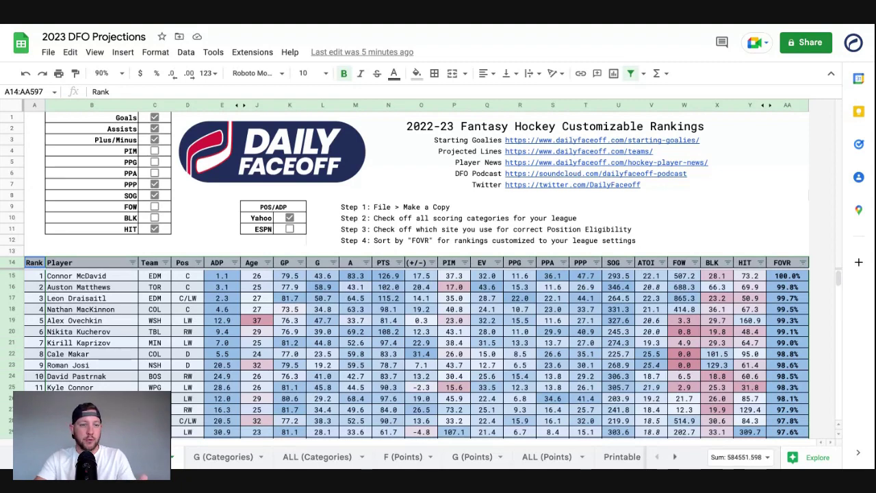
# Switch position eligibility from Yahoo to ESPN to compare the Pos values
pyautogui.moveTo(572, 184)
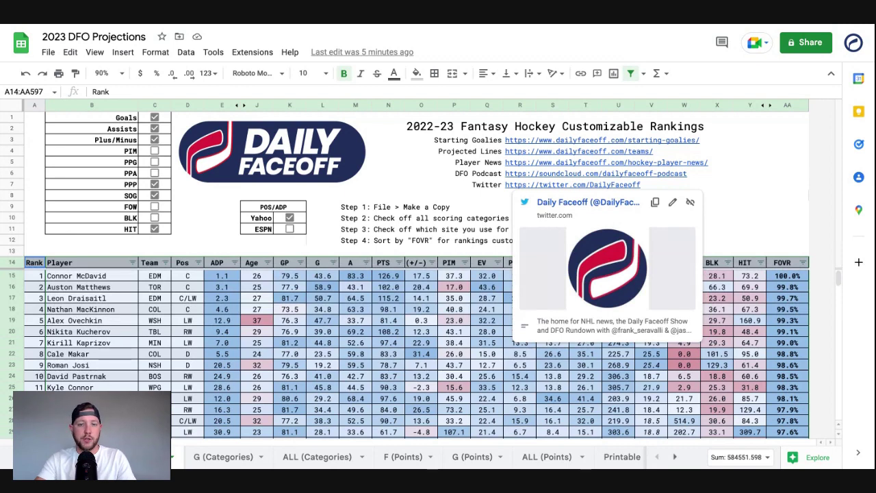
pyautogui.click(355, 331)
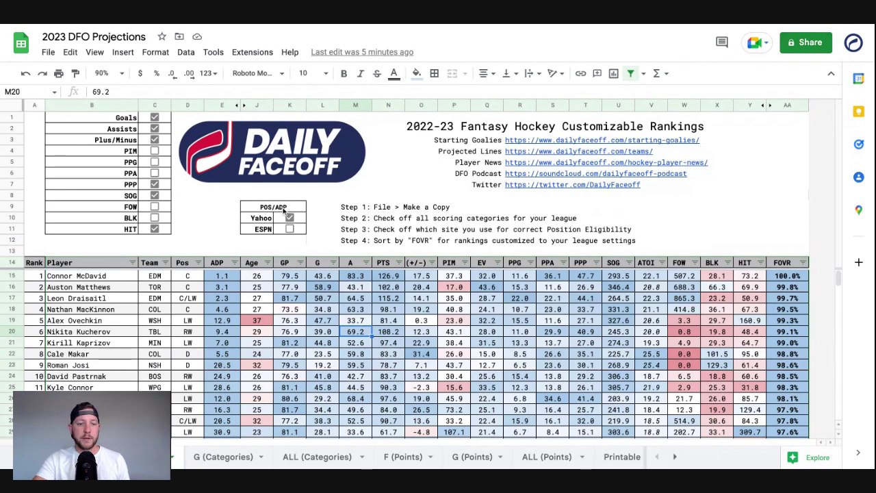
pyautogui.click(202, 286)
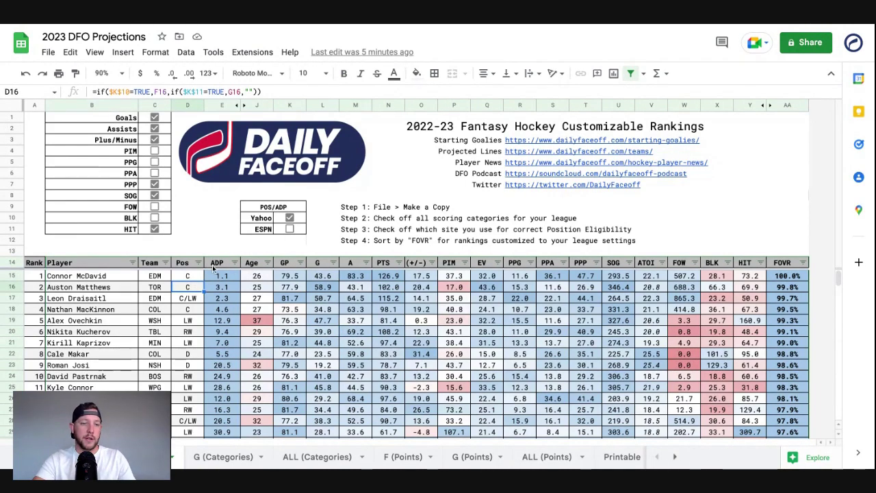
pyautogui.click(290, 218)
pyautogui.click(290, 230)
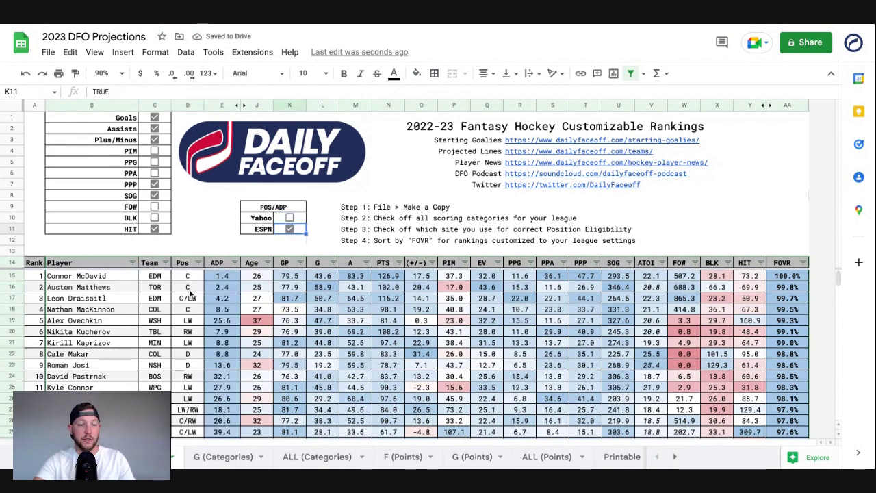
# Restore Yahoo eligibility with ESPN unchecked, and remove HIT from the scoring categories
pyautogui.click(218, 295)
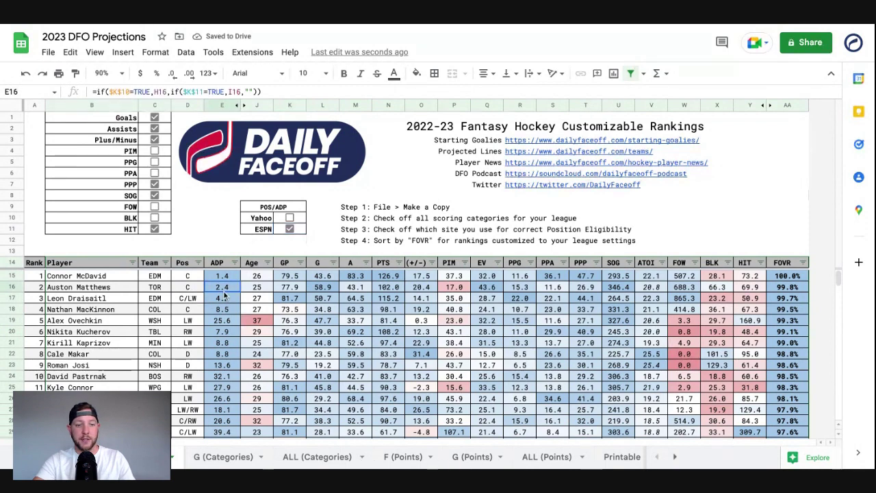
pyautogui.click(290, 218)
pyautogui.click(290, 230)
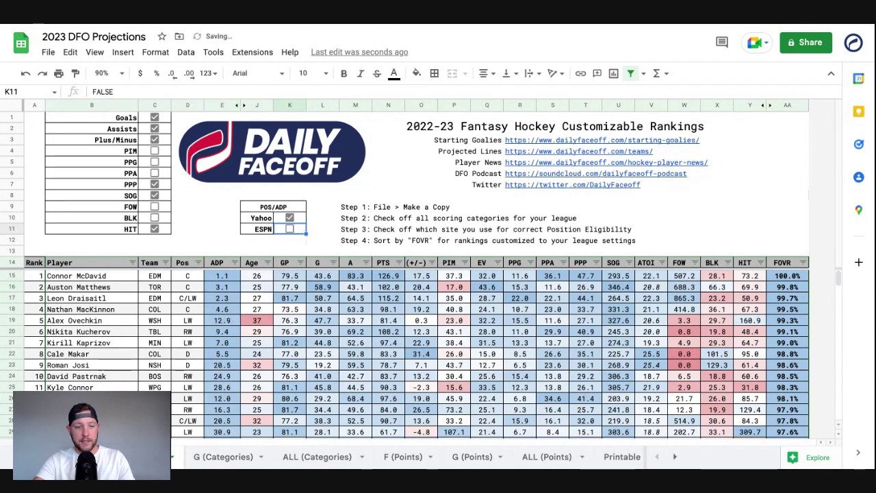
pyautogui.click(155, 230)
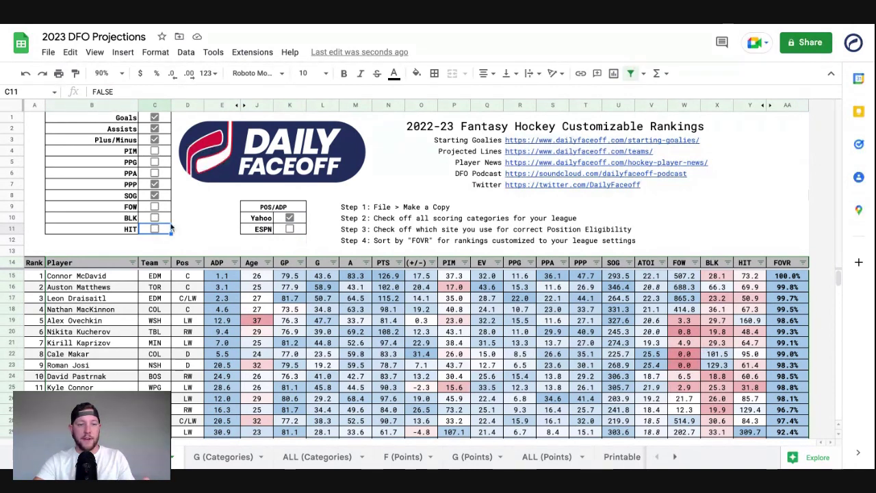
# Sort the skater list by the FOVR column, Z to A
pyautogui.click(804, 263)
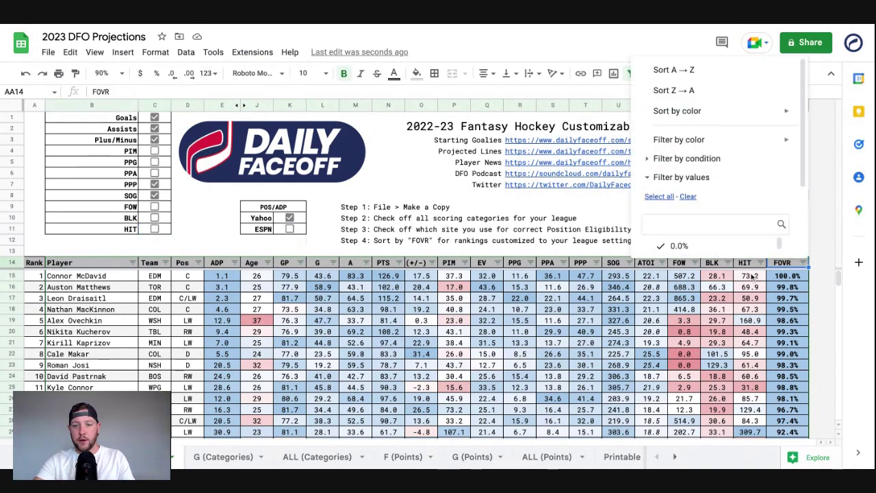
pyautogui.click(719, 93)
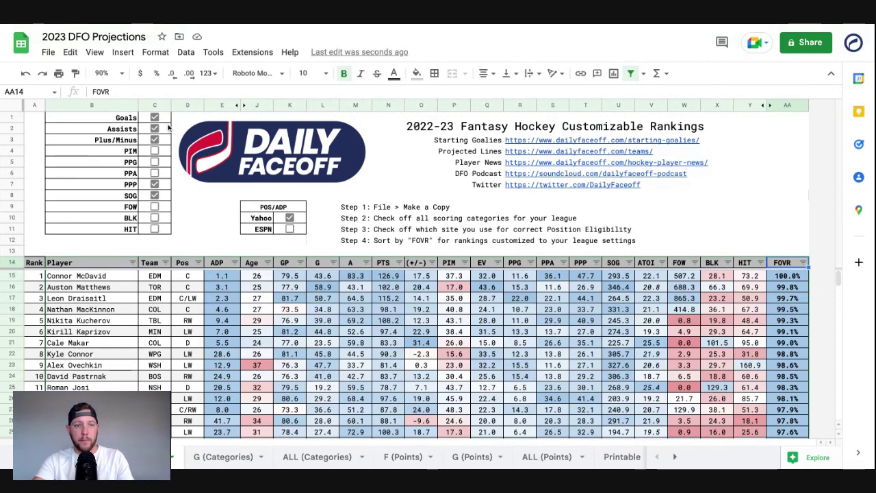
# Open the G (Categories) goalie sheet and inspect its Pos and ADP formulas
pyautogui.click(226, 456)
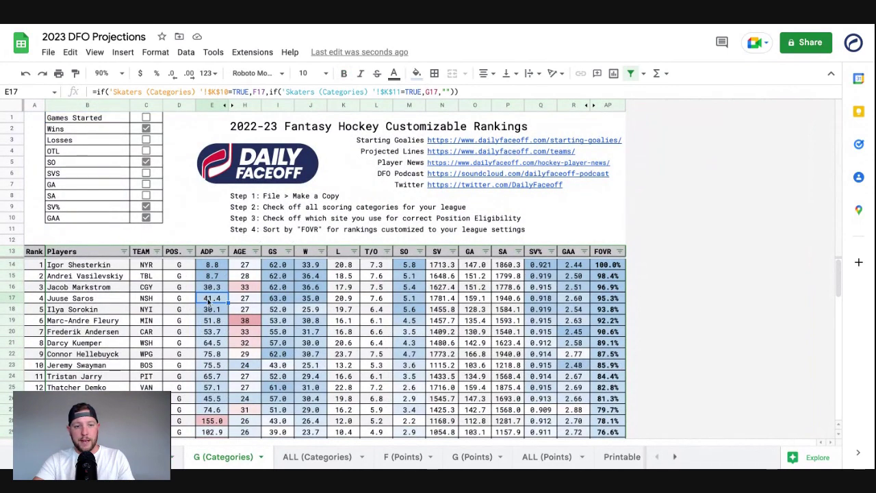
pyautogui.click(215, 267)
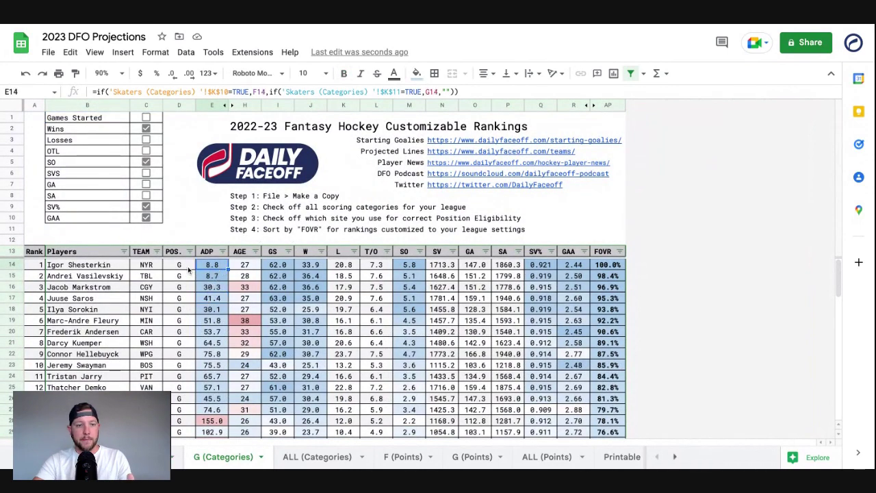
pyautogui.click(189, 268)
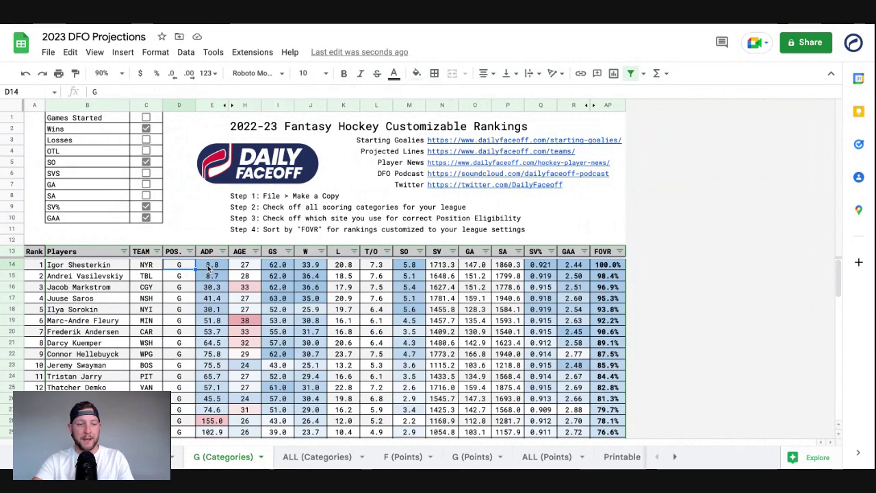
pyautogui.click(209, 267)
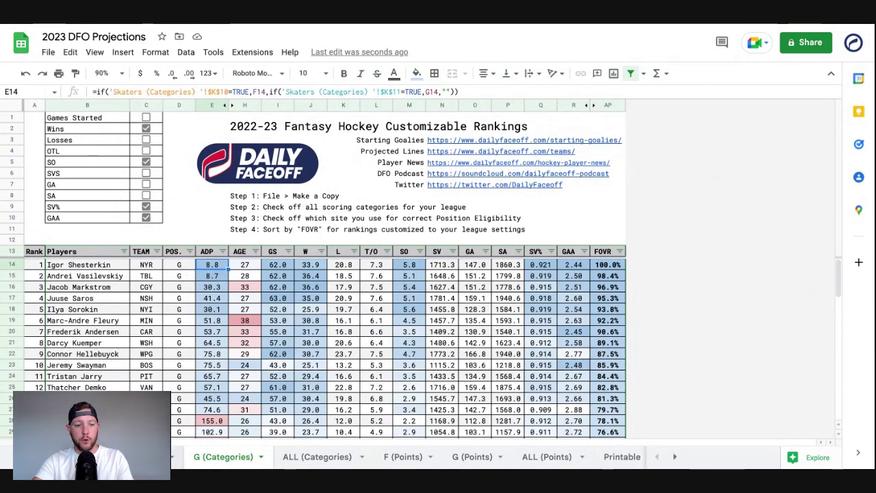
pyautogui.hotkey('ctrl', 'shift', 'pageup')
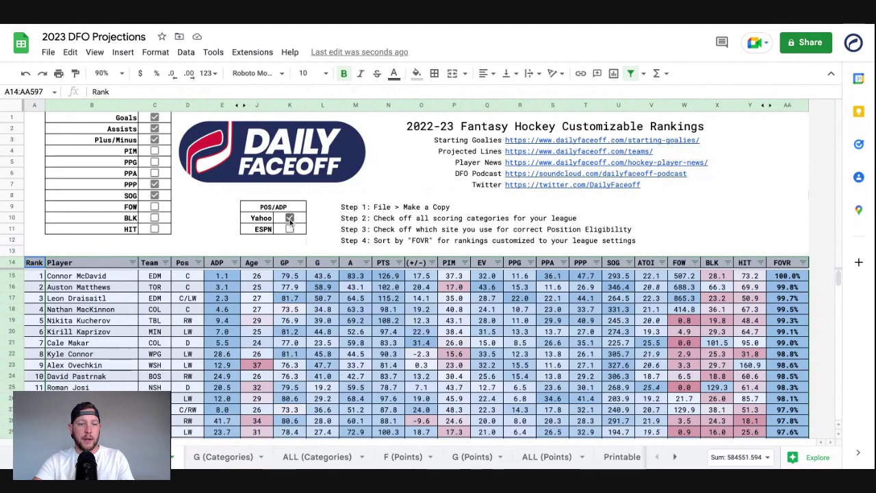
pyautogui.click(212, 456)
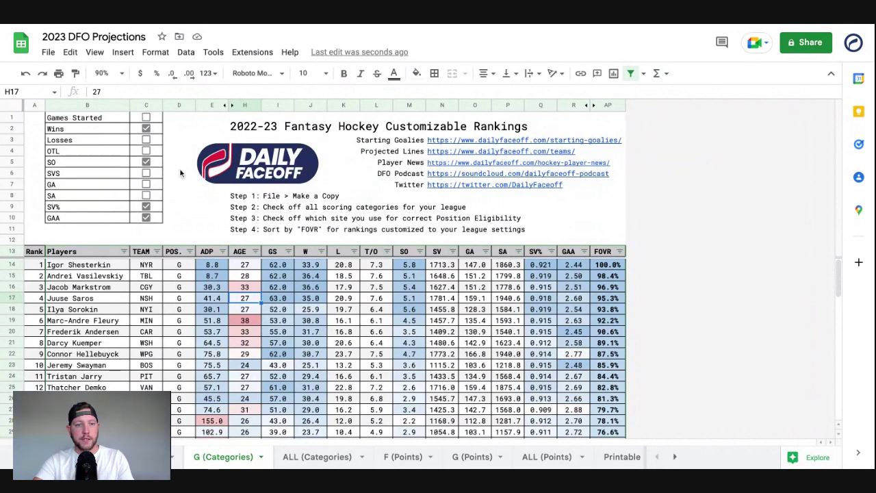
# Sort goalies by FOVR Z to A, then view the ALL (Categories) sheet
pyautogui.click(619, 251)
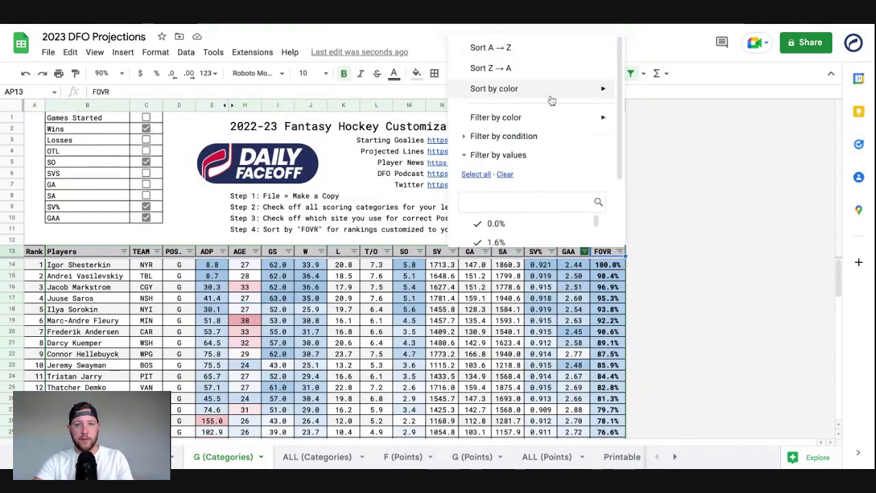
pyautogui.click(544, 69)
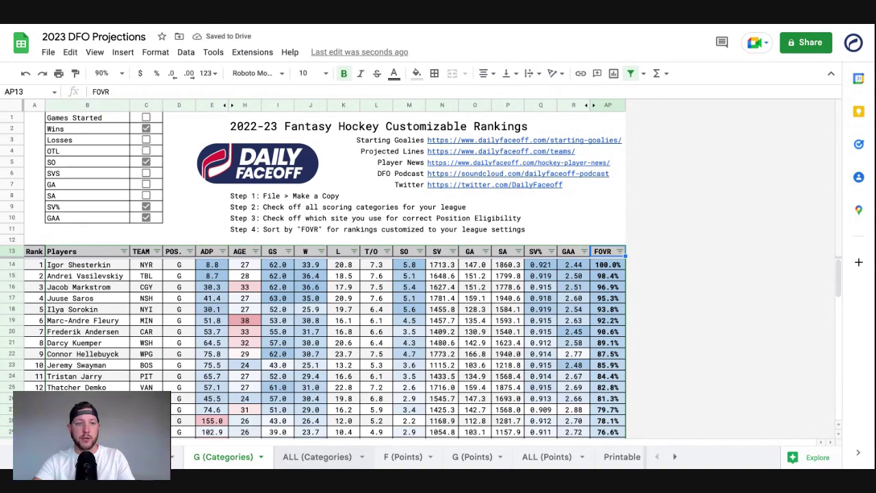
pyautogui.click(317, 456)
pyautogui.click(365, 344)
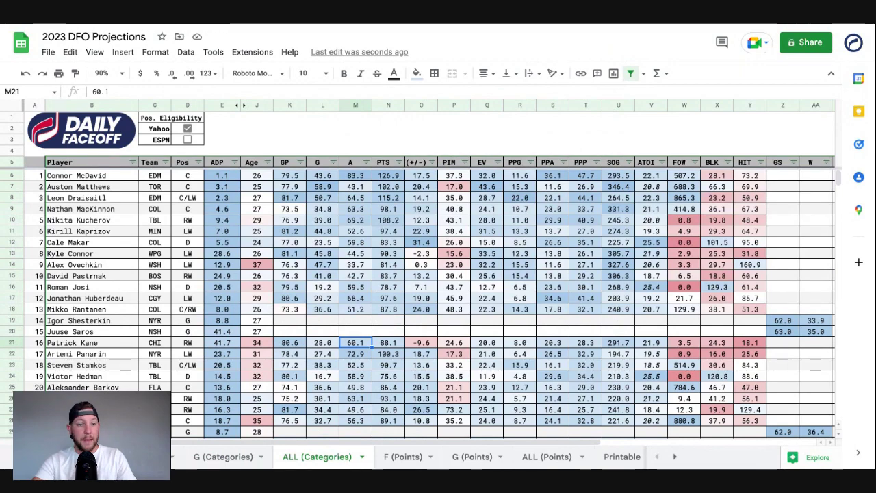
pyautogui.hscroll(10, 429, 306)
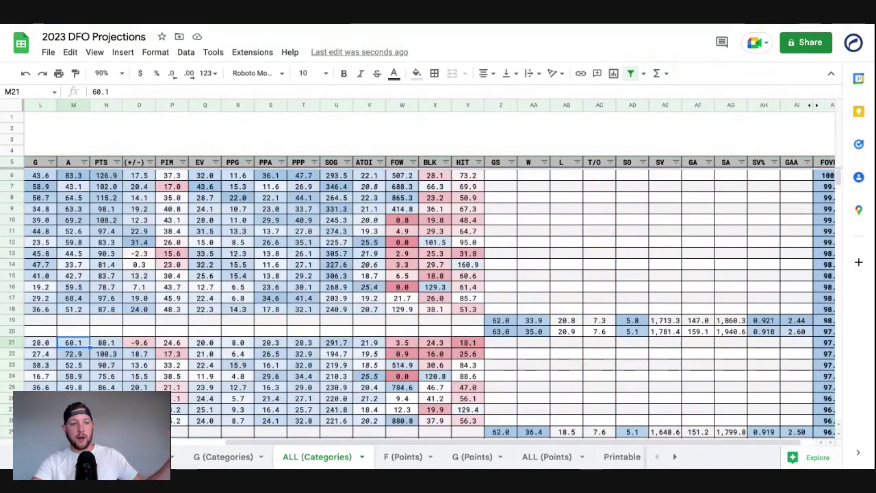
pyautogui.hscroll(-5, 429, 306)
pyautogui.hscroll(-3, 429, 301)
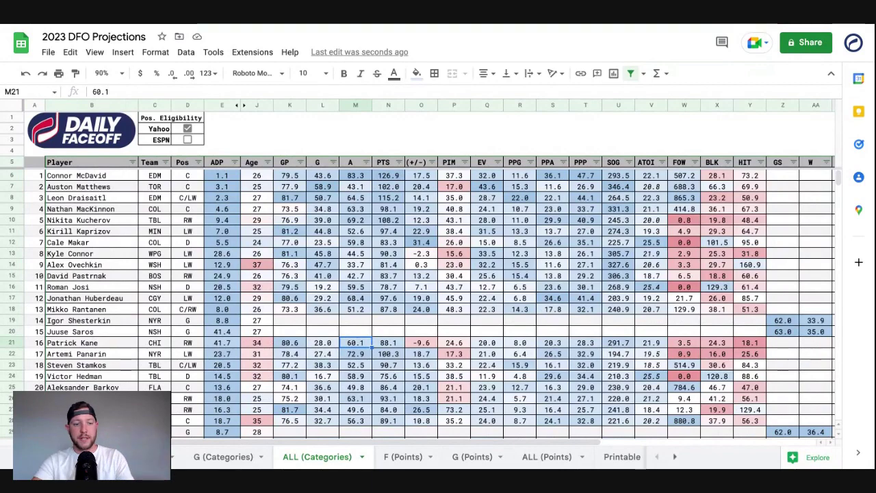
pyautogui.hscroll(8, 798, 185)
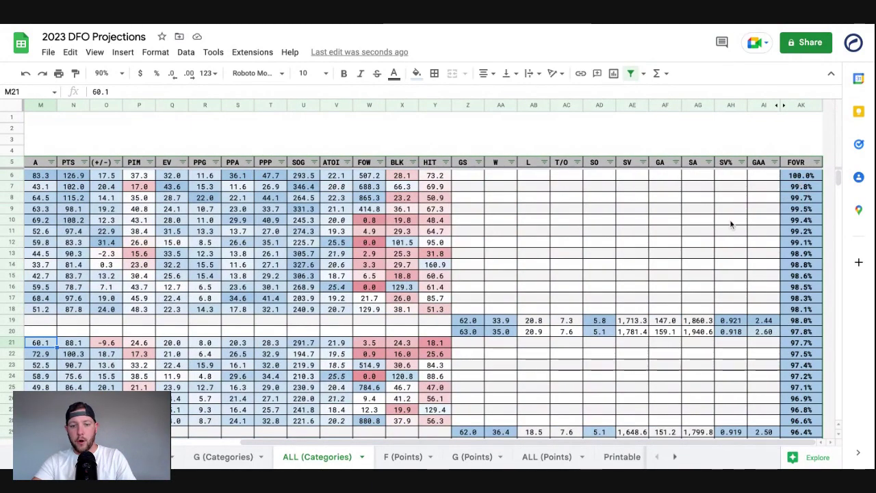
pyautogui.hscroll(-8, 684, 243)
pyautogui.scroll(-20, 473, 255)
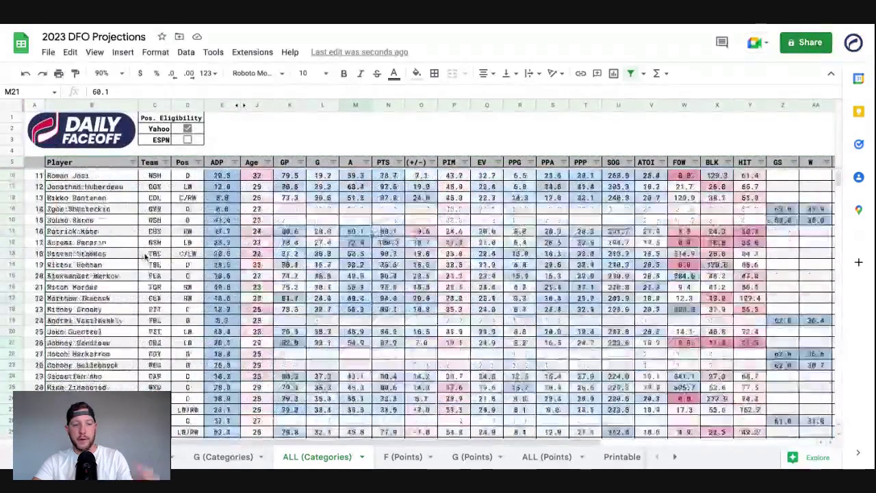
pyautogui.scroll(-20, 145, 256)
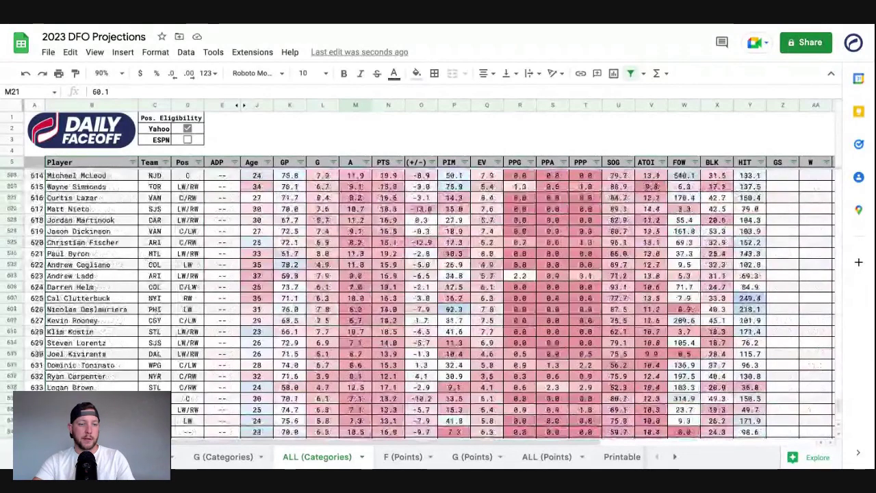
pyautogui.scroll(-5, 438, 287)
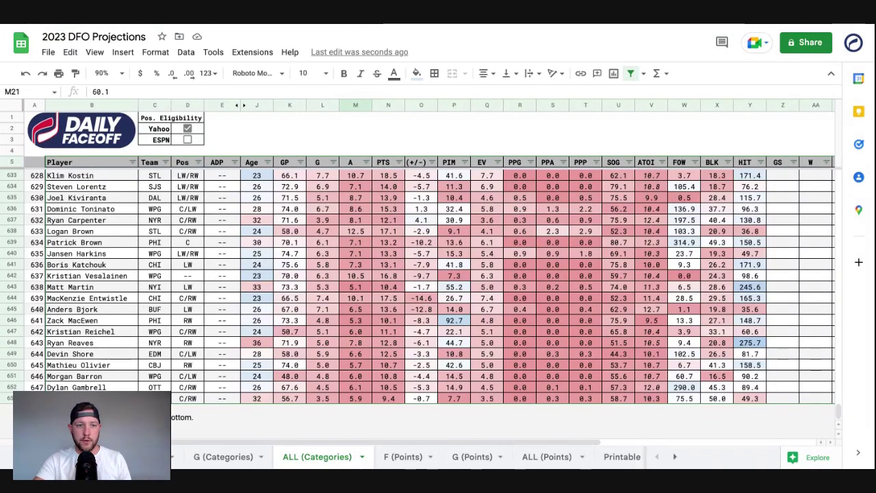
pyautogui.scroll(8, 141, 301)
pyautogui.scroll(20, 438, 301)
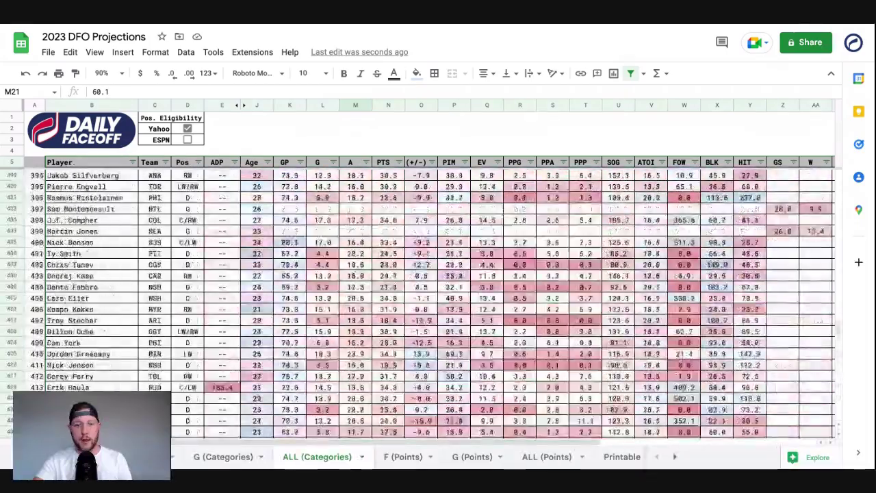
pyautogui.scroll(20, 293, 398)
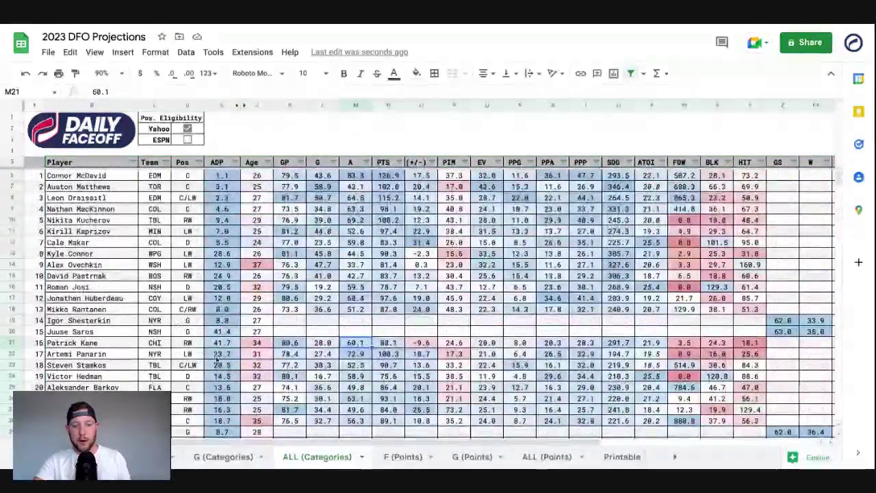
# On F (Points), check HIT in C11 and set its D11 weight to 1
pyautogui.click(404, 457)
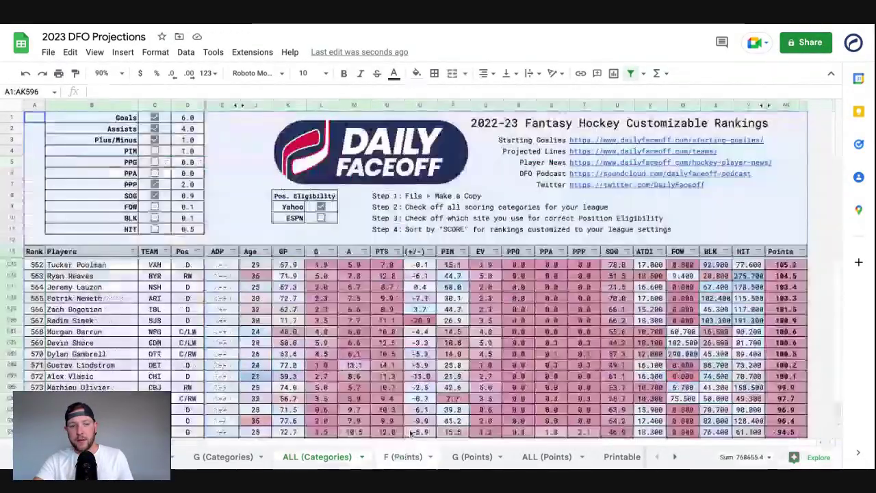
pyautogui.click(195, 321)
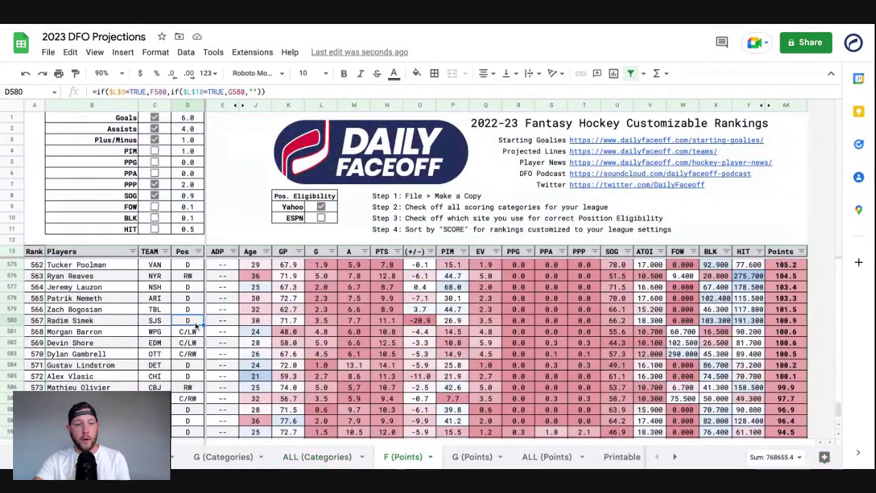
pyautogui.click(155, 229)
pyautogui.click(191, 233)
pyautogui.write('1')
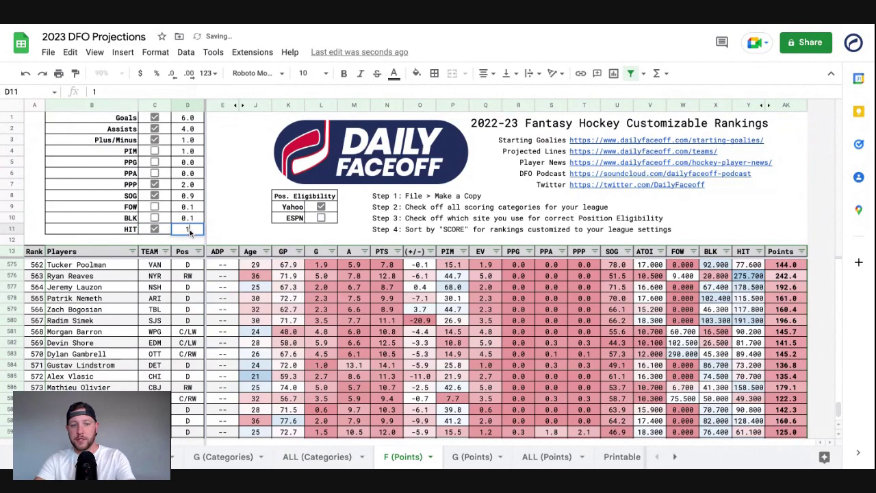
pyautogui.press('Return')
pyautogui.click(196, 230)
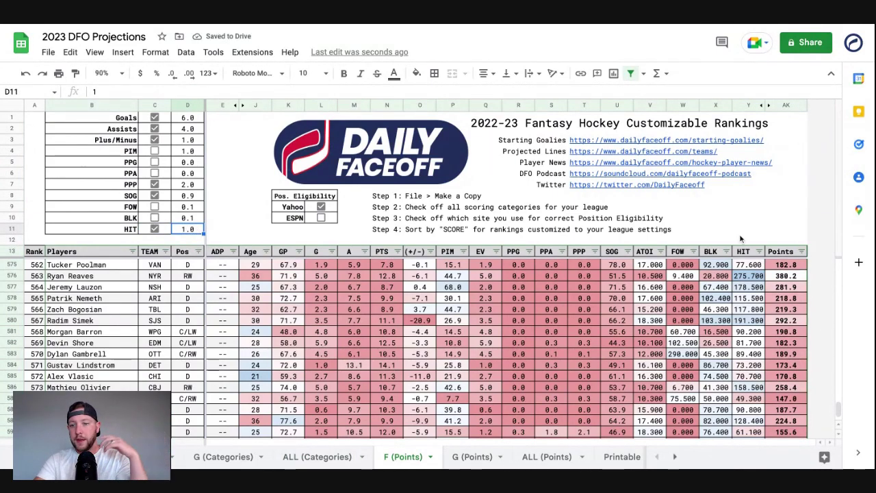
pyautogui.scroll(20, 734, 315)
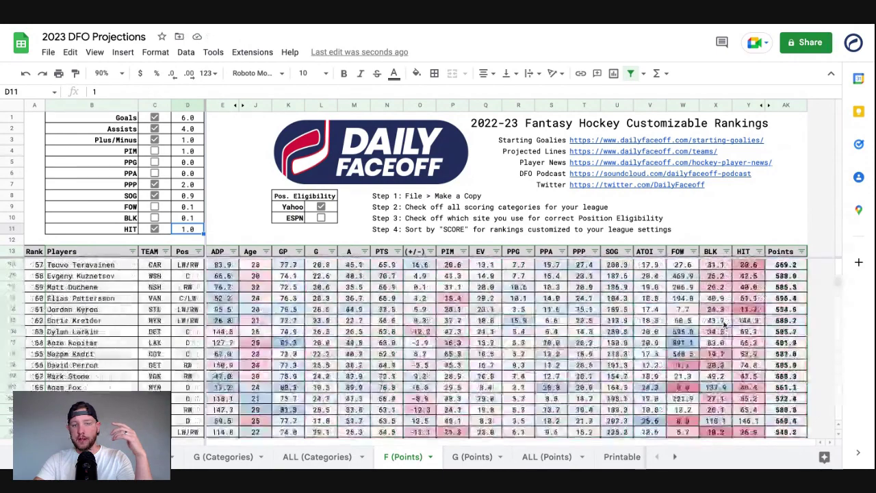
pyautogui.scroll(10, 724, 325)
# Sort the F (Points) forwards by Points, Z to A
pyautogui.click(801, 252)
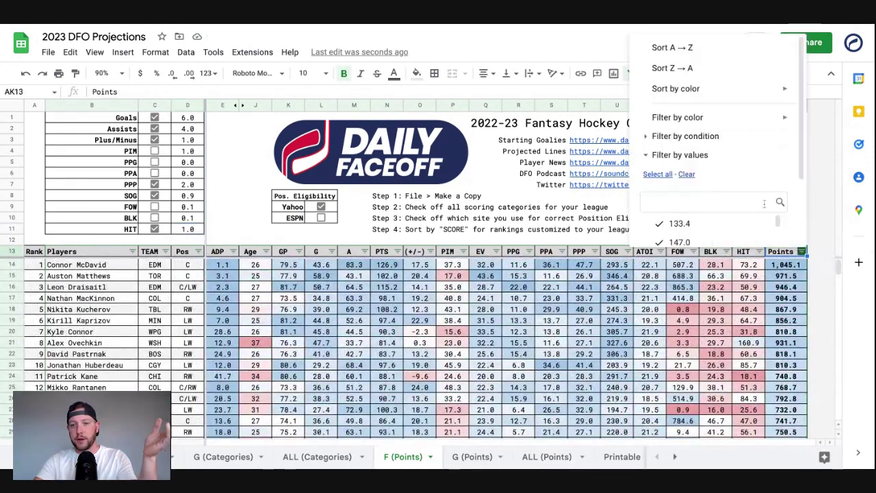
pyautogui.click(729, 69)
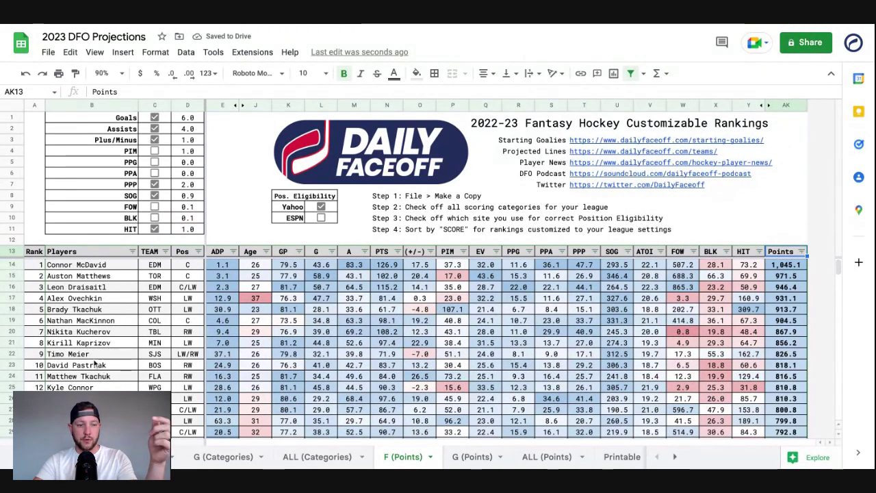
pyautogui.click(11, 308)
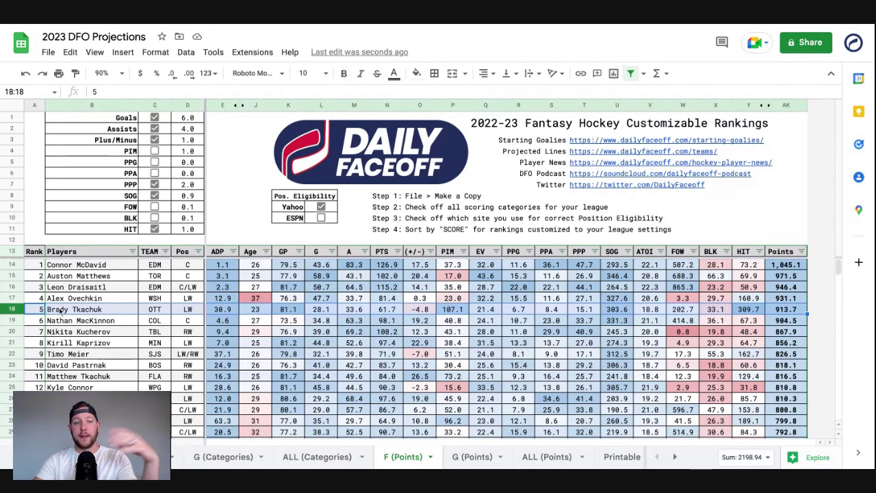
# Uncheck HIT and re-sort the forwards by the recalculated Points, Z to A
pyautogui.click(155, 229)
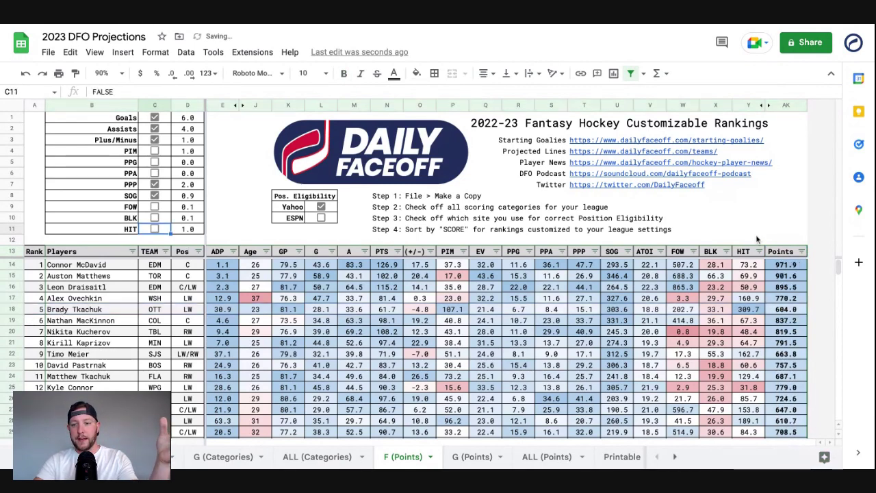
pyautogui.click(801, 252)
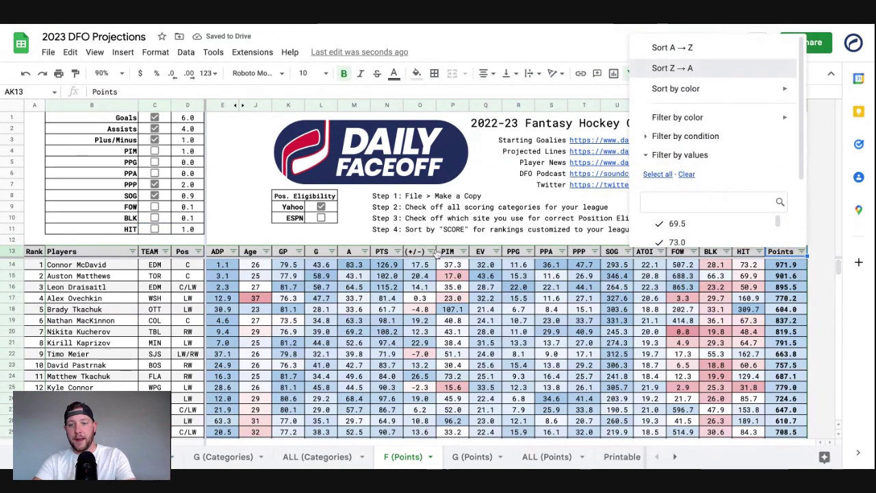
pyautogui.click(717, 72)
pyautogui.scroll(-1, 415, 355)
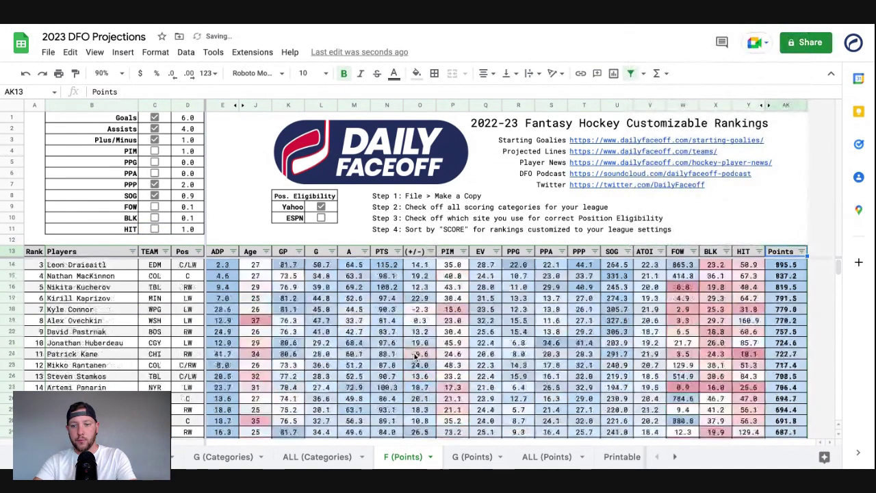
pyautogui.scroll(-10, 415, 355)
pyautogui.click(19, 321)
pyautogui.scroll(10, 104, 323)
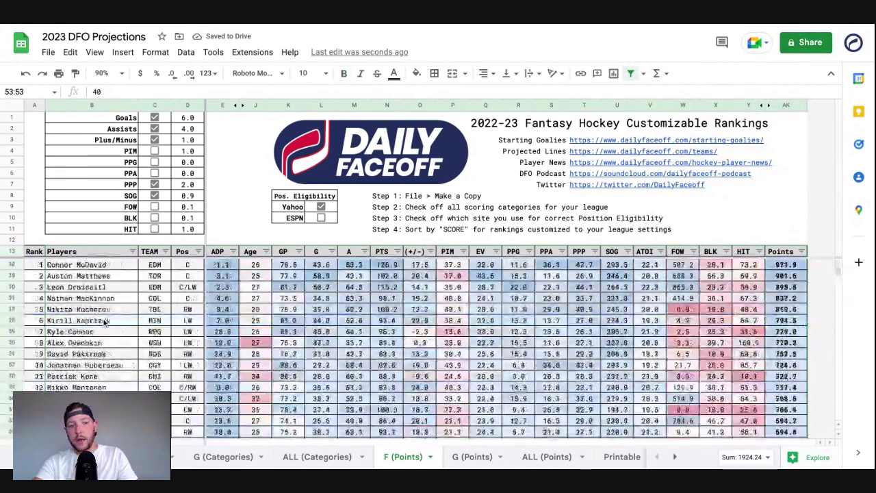
# Glance at G (Points), sort ALL (Points) by Points Z to A, then view Printable
pyautogui.click(471, 457)
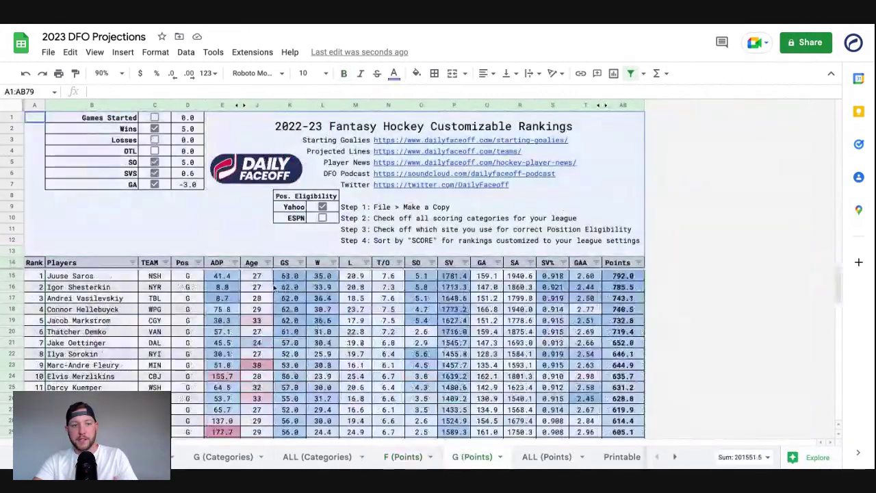
pyautogui.click(175, 139)
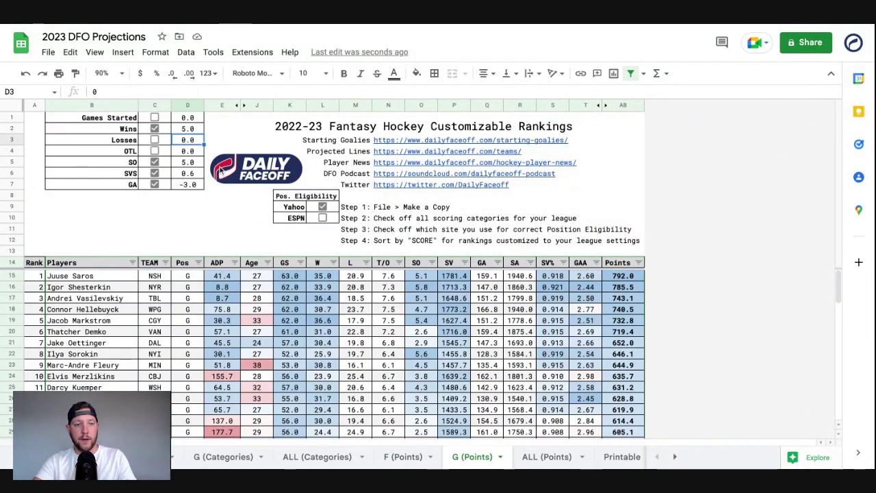
pyautogui.click(547, 457)
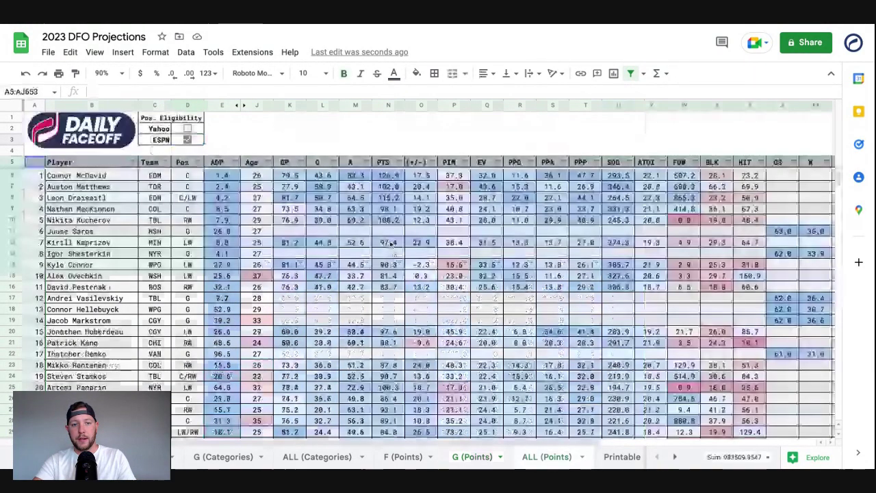
pyautogui.hscroll(10, 391, 244)
pyautogui.click(801, 197)
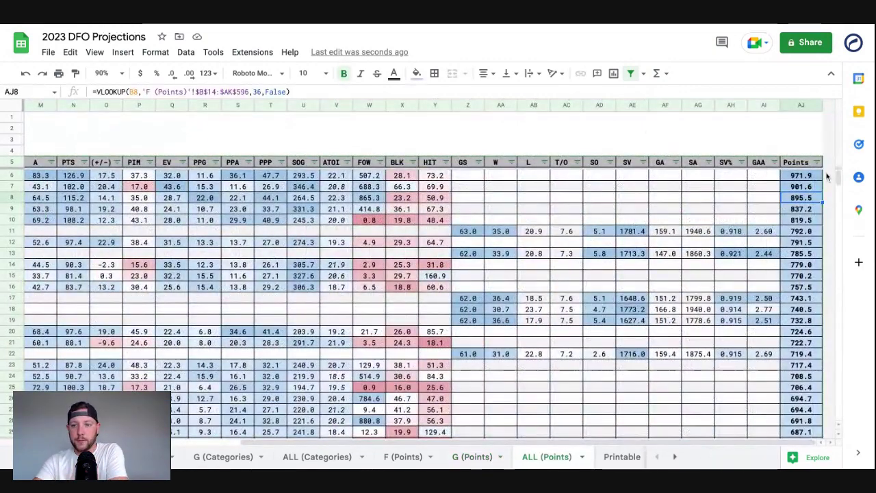
pyautogui.click(817, 162)
pyautogui.click(685, 199)
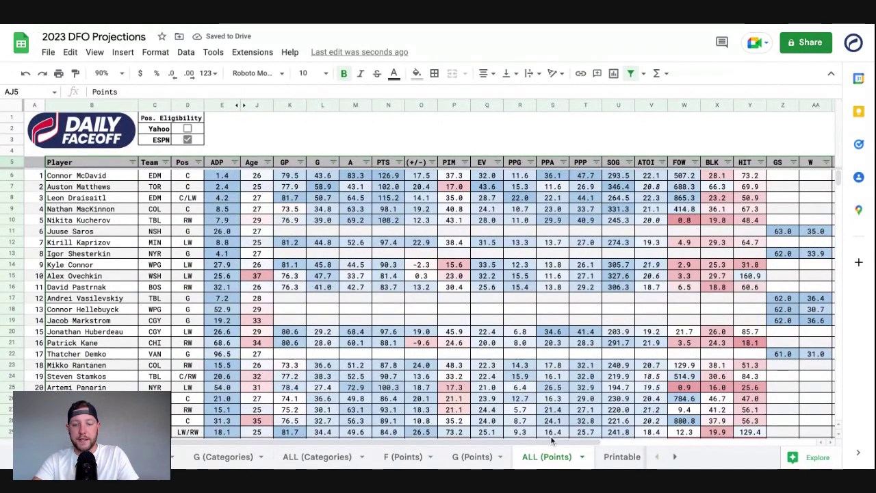
pyautogui.click(620, 457)
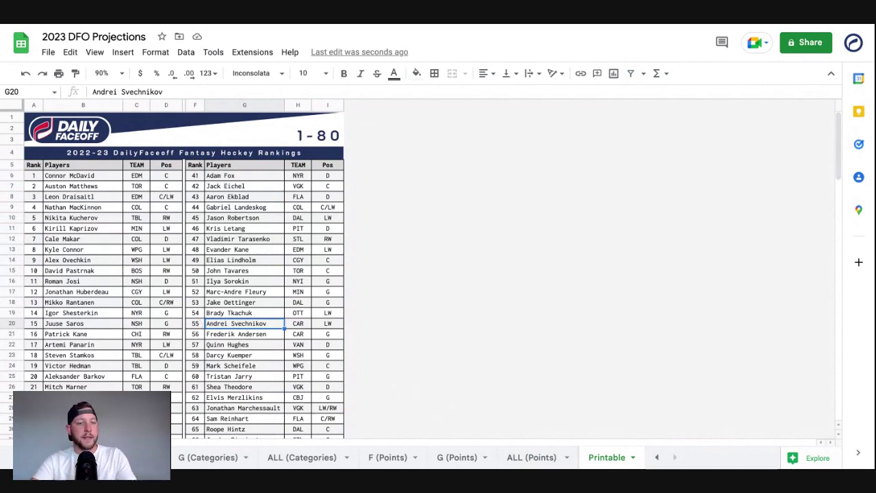
# On ALL (Categories), select the players, teams and positions in B6:D45
pyautogui.scroll(-2, 171, 274)
pyautogui.click(130, 457)
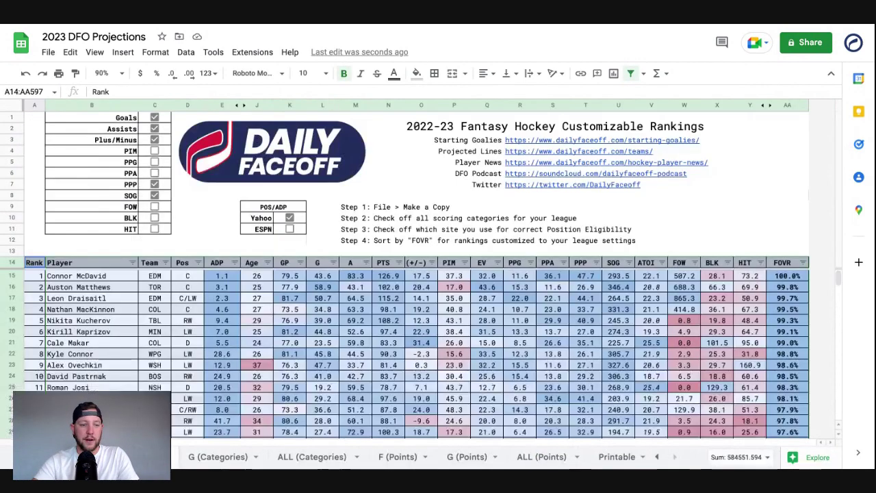
pyautogui.click(134, 345)
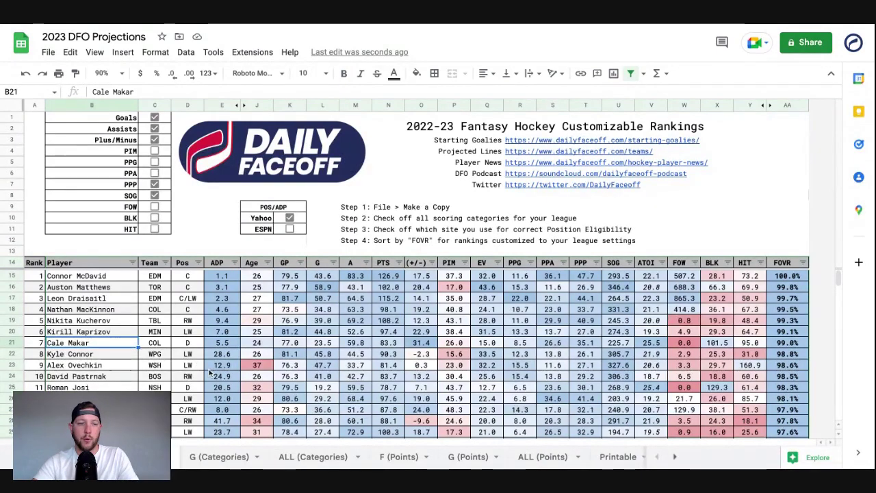
pyautogui.click(303, 456)
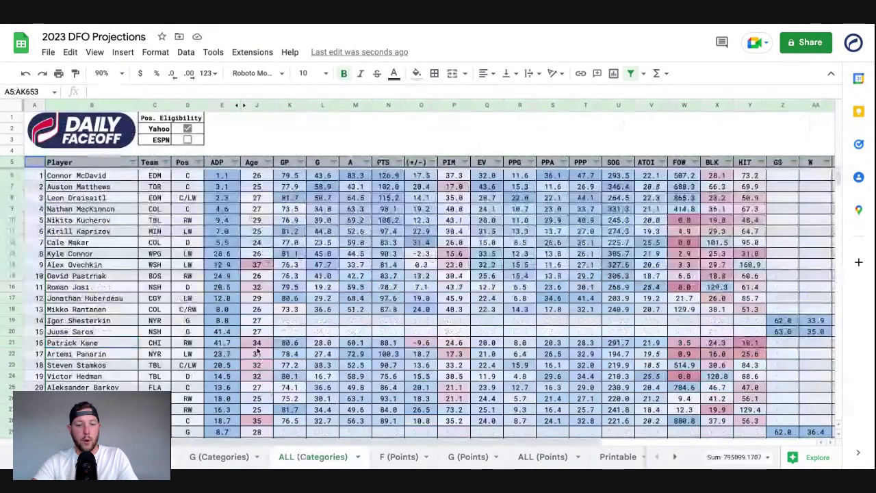
pyautogui.click(165, 265)
pyautogui.click(86, 176)
pyautogui.hotkey('shift', 'Down')
pyautogui.hotkey('shift', 'Down')
pyautogui.hotkey('shift', 'Down')
pyautogui.hotkey('shift', 'Down')
pyautogui.hotkey('shift', 'Down')
pyautogui.hotkey('shift', 'Down')
pyautogui.hotkey('shift', 'Down')
pyautogui.hotkey('shift', 'Down')
pyautogui.hotkey('shift', 'Down')
pyautogui.hotkey('shift', 'Down')
pyautogui.hotkey('shift', 'Down')
pyautogui.hotkey('shift', 'Down')
pyautogui.hotkey('shift', 'Down')
pyautogui.hotkey('shift', 'Down')
pyautogui.hotkey('shift', 'Down')
pyautogui.hotkey('shift', 'Down')
pyautogui.hotkey('shift', 'Down')
pyautogui.hotkey('shift', 'Down')
pyautogui.hotkey('shift', 'Down')
pyautogui.hotkey('shift', 'Down')
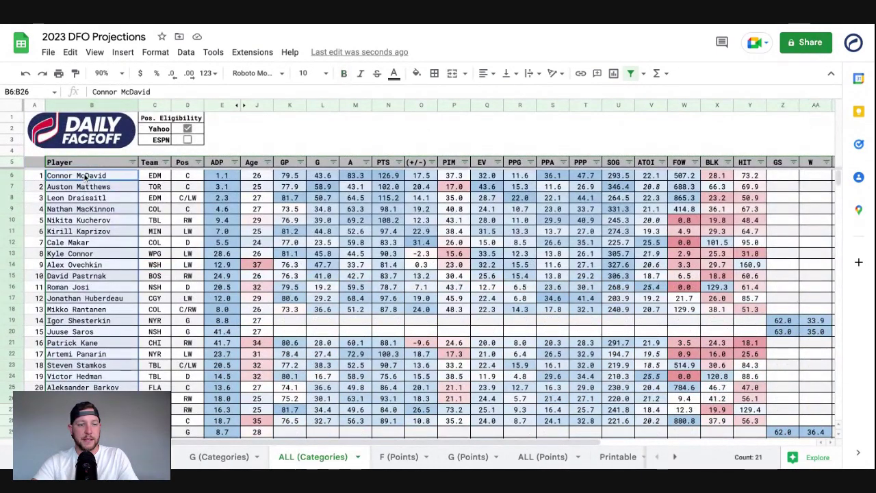
pyautogui.hotkey('shift', 'Right')
pyautogui.hotkey('shift', 'Down')
pyautogui.hotkey('shift', 'Down')
pyautogui.hotkey('shift', 'Down')
pyautogui.hotkey('shift', 'Down')
pyautogui.hotkey('shift', 'Down')
pyautogui.hotkey('shift', 'Down')
pyautogui.hotkey('shift', 'Down')
pyautogui.hotkey('shift', 'Down')
pyautogui.hotkey('shift', 'Down')
pyautogui.hotkey('shift', 'Down')
pyautogui.hotkey('shift', 'Down')
pyautogui.hotkey('shift', 'Down')
pyautogui.hotkey('shift', 'Down')
pyautogui.hotkey('shift', 'Down')
pyautogui.hotkey('shift', 'Down')
pyautogui.hotkey('shift', 'Right')
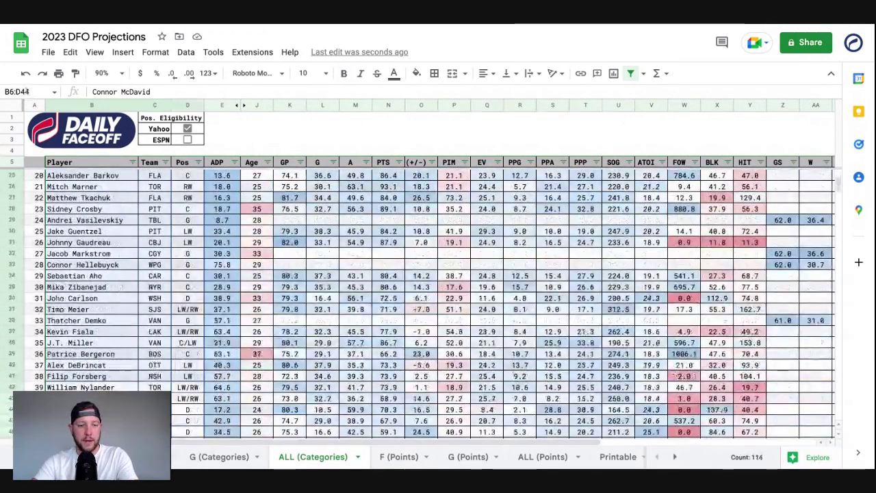
# Paste the selected players into the Printable list starting at B6
pyautogui.click(618, 456)
pyautogui.click(86, 176)
pyautogui.hotkey('ctrl', 'v')
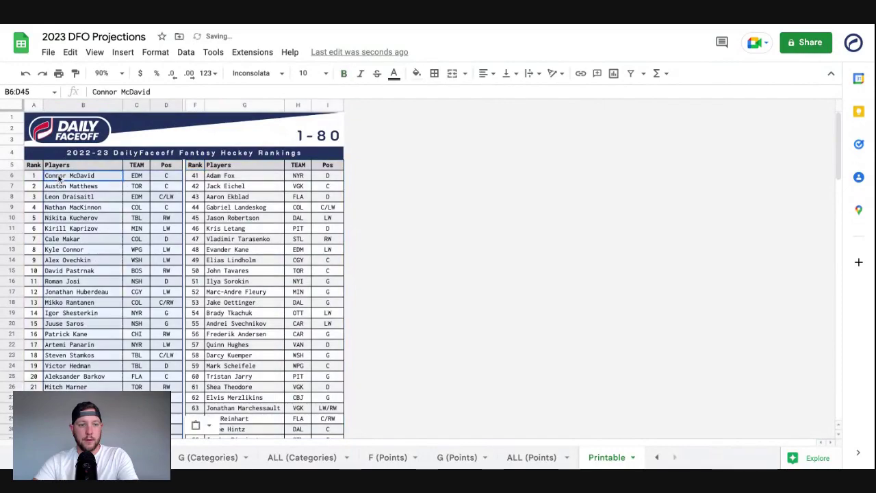
pyautogui.scroll(-5, 127, 239)
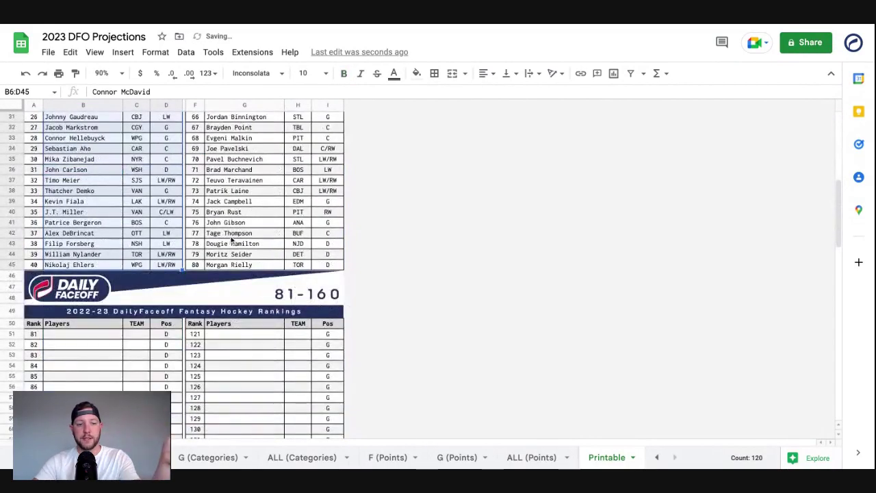
pyautogui.scroll(-15, 232, 239)
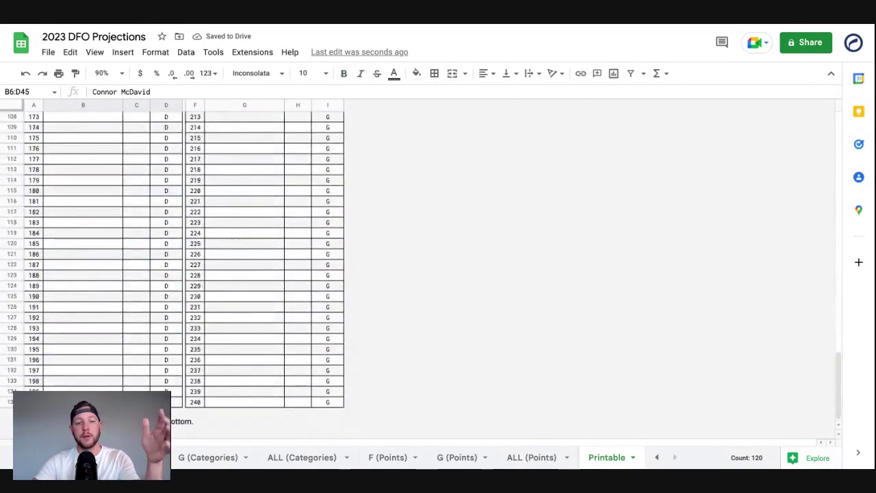
pyautogui.scroll(5, 111, 390)
pyautogui.scroll(20, 111, 389)
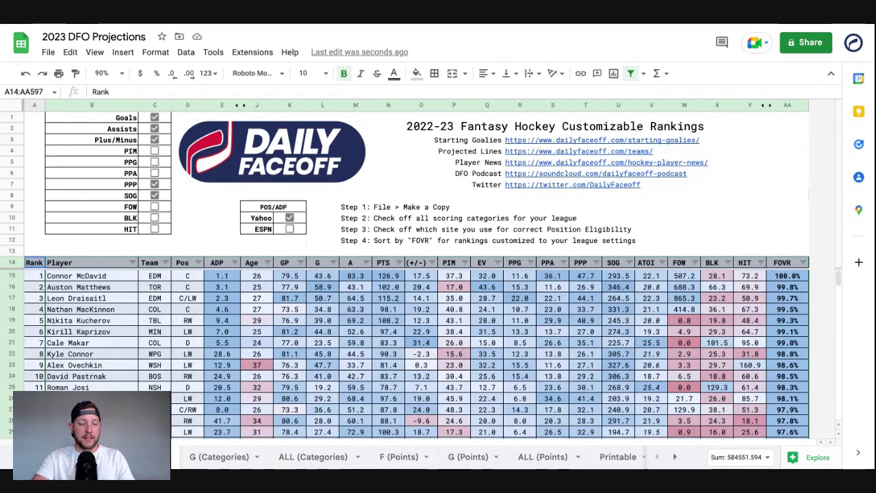
# Highlight the Step 1 'Make a copy' note in M9:O9 and bring up the File menu
pyautogui.click(290, 320)
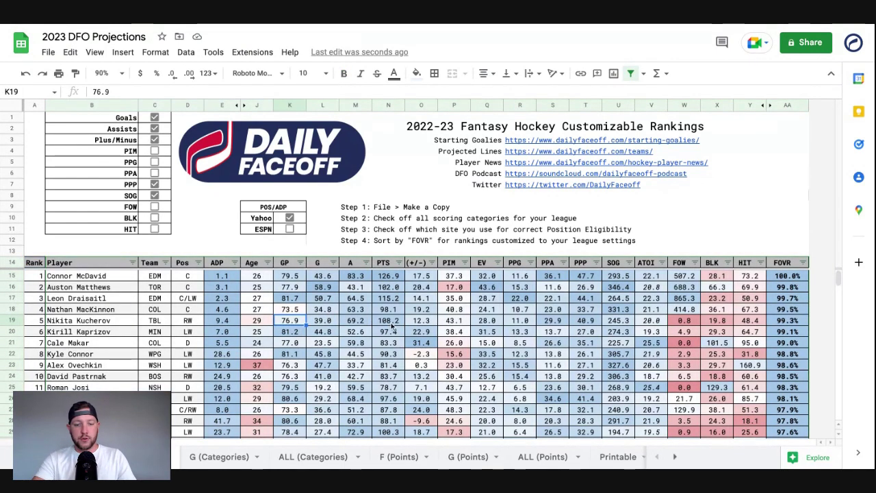
pyautogui.click(542, 456)
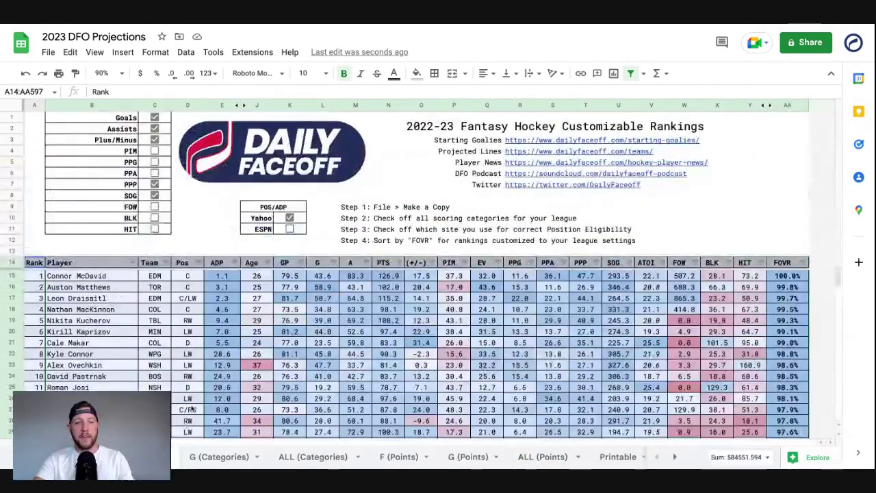
pyautogui.click(255, 354)
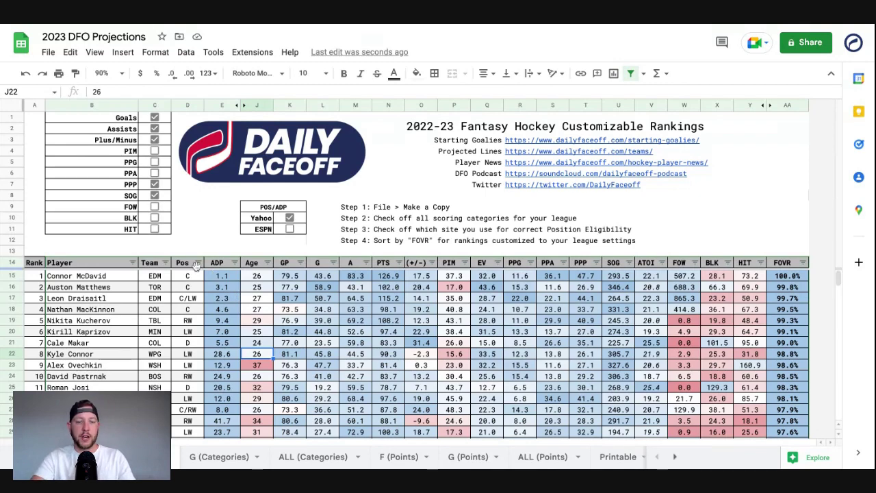
pyautogui.moveTo(356, 207); pyautogui.dragTo(435, 207)
pyautogui.click(50, 54)
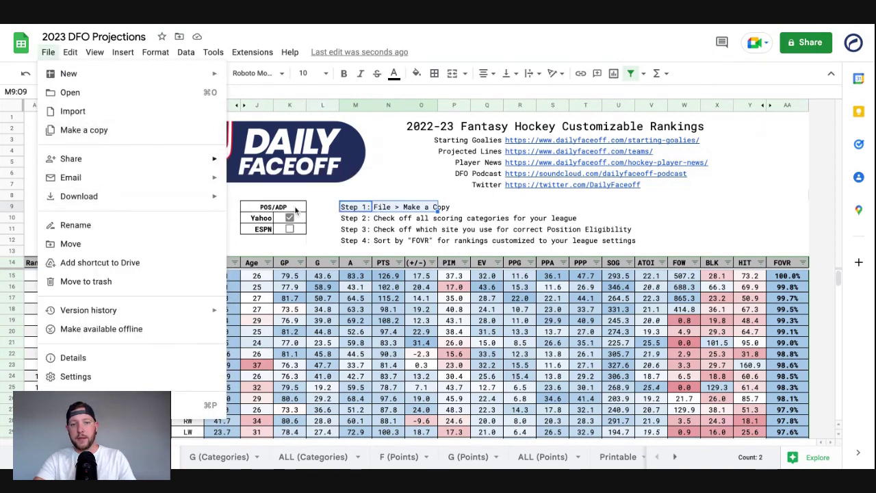
# Dismiss the File menu and select Connor McDavid's goals projection
pyautogui.click(385, 310)
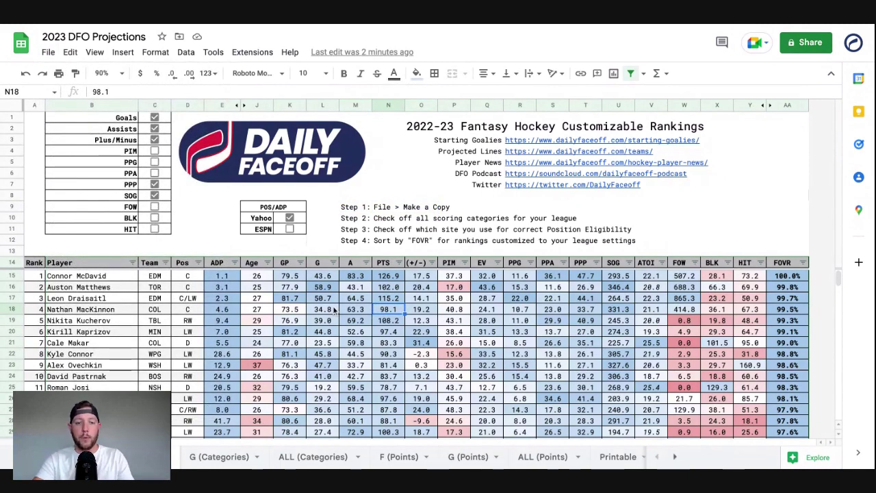
pyautogui.click(323, 276)
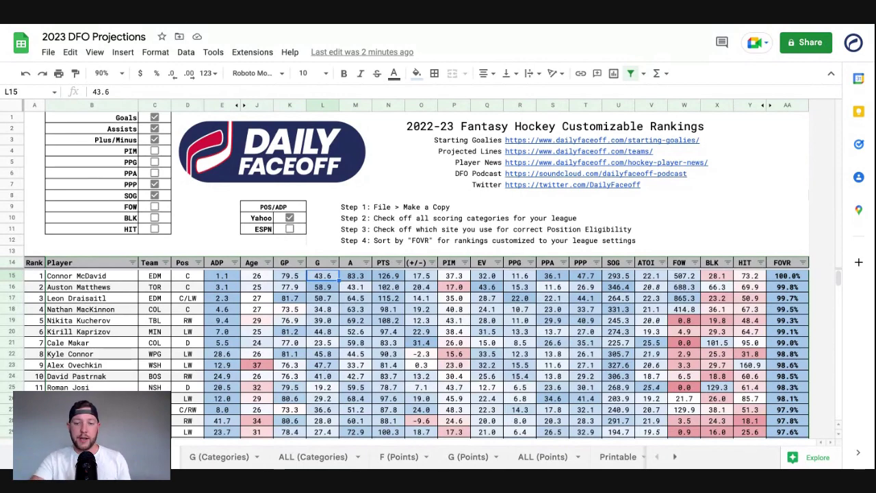
pyautogui.click(791, 332)
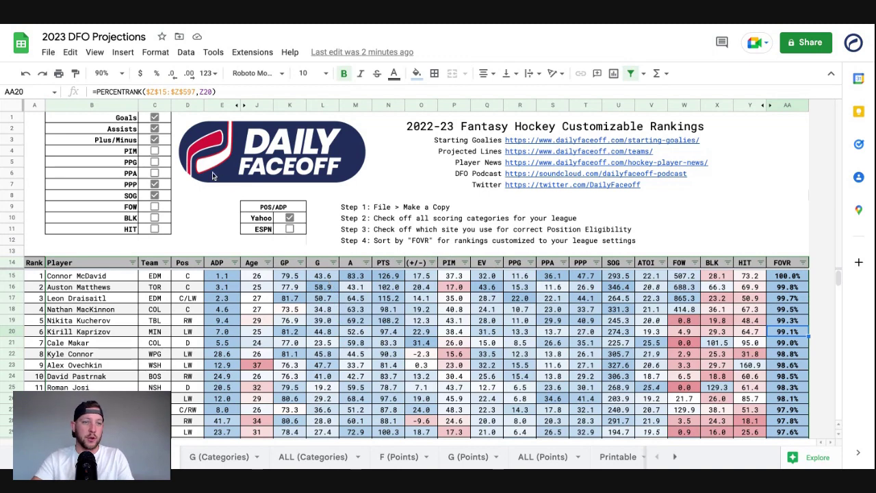
pyautogui.click(355, 312)
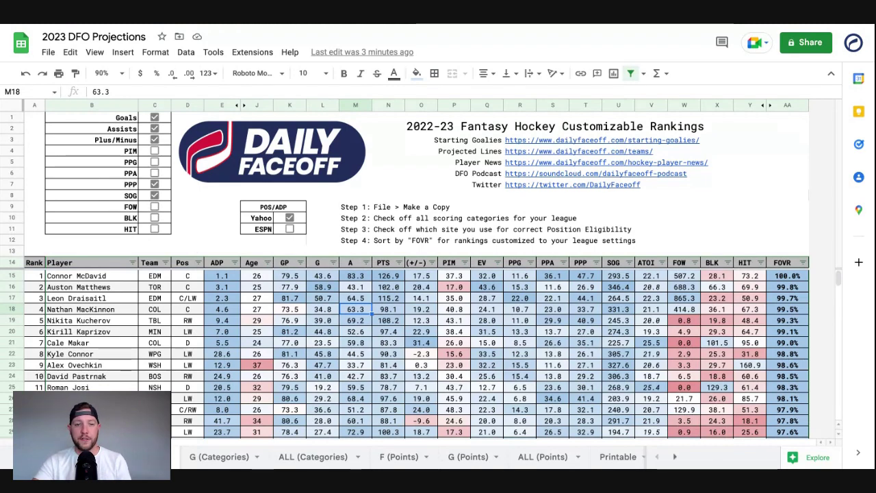
pyautogui.click(111, 276)
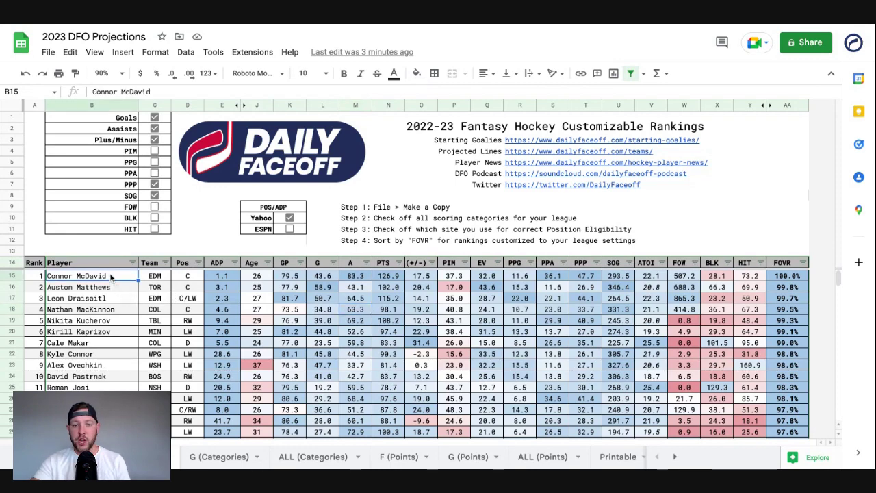